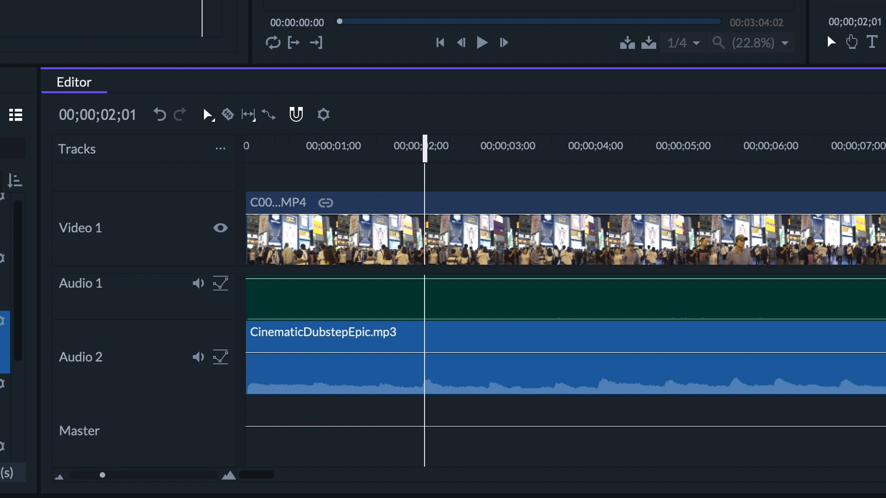
Insert a new audio track directly below Audio 1
click(4, 300)
scroll(3, 300, down, 1)
scroll(265, 432, up, 1)
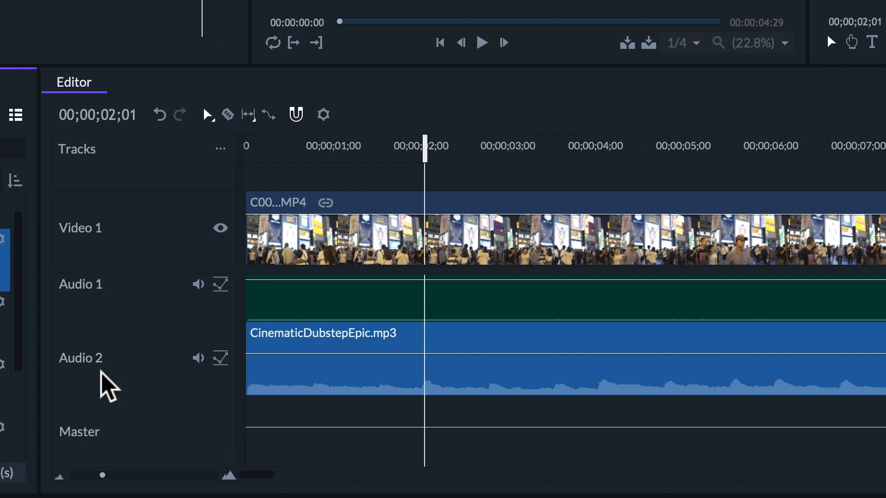
scroll(131, 368, up, 1)
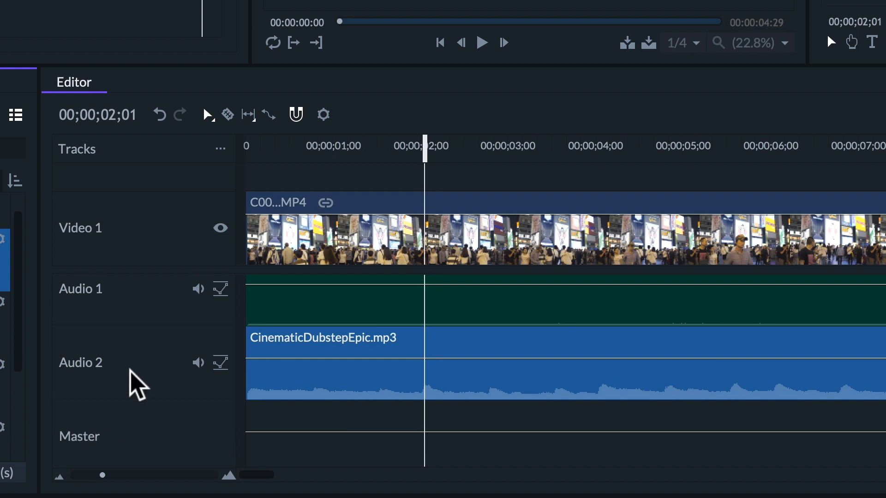
right_click(103, 299)
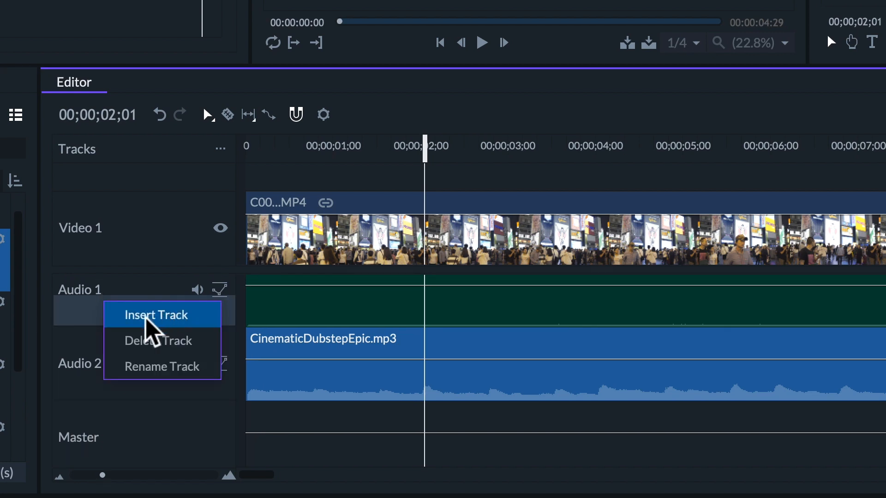
click(193, 323)
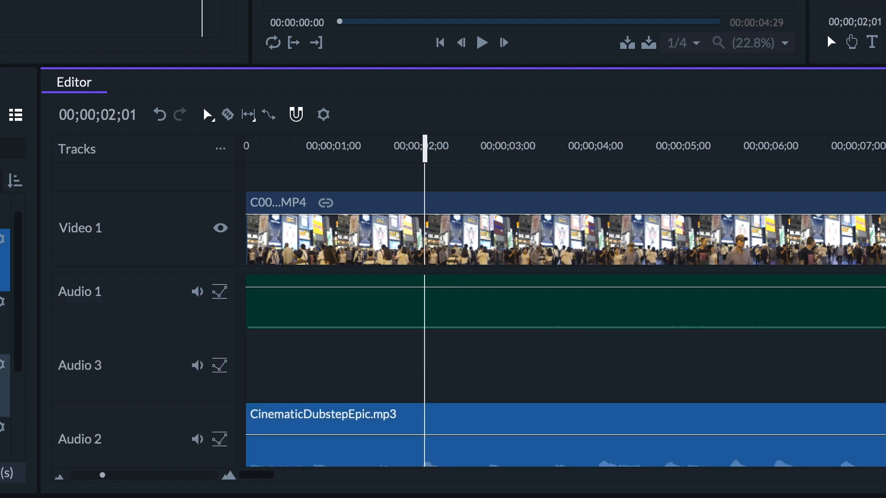
Place two Feeling sound effect clips (32 and 60) and CatMeow4.mp3 one after another on the new Audio 3 track
drag(4, 367, 265, 389)
drag(4, 429, 507, 390)
drag(5, 226, 665, 358)
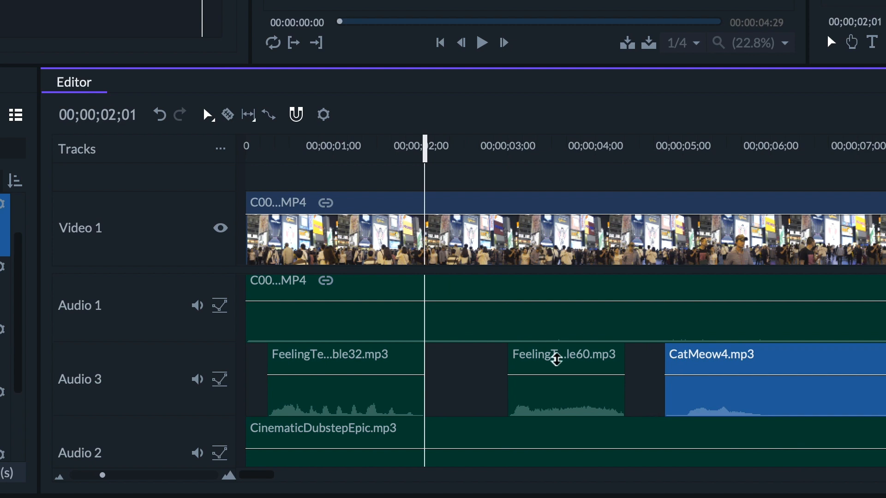
Rename the audio tracks Audio 1, Audio 3 and Audio 2 as Original, FX and Music
right_click(88, 314)
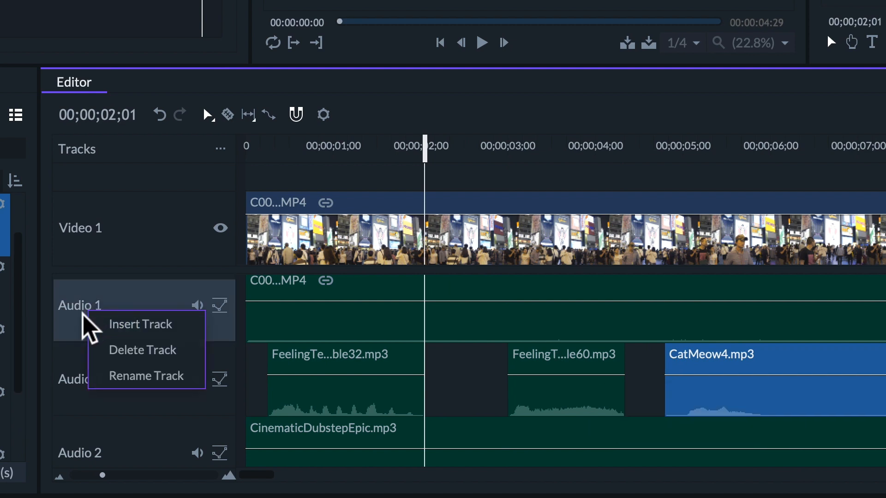
click(133, 376)
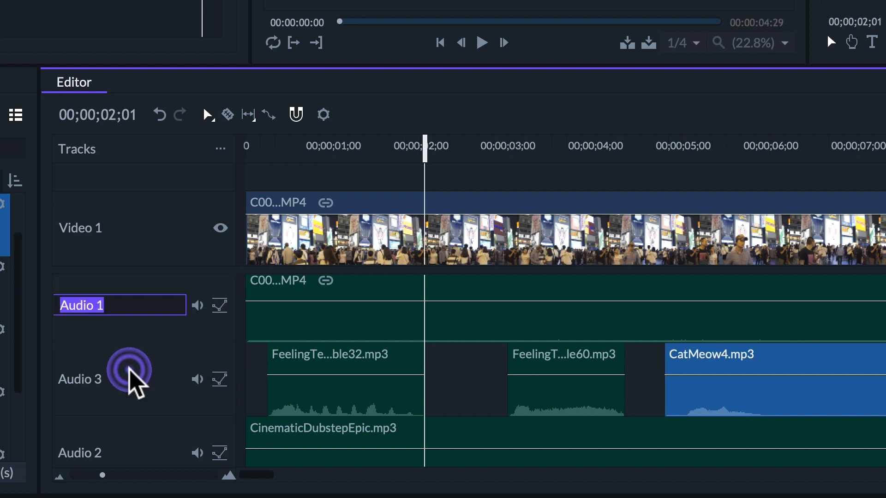
right_click(129, 371)
click(122, 438)
right_click(88, 448)
click(105, 436)
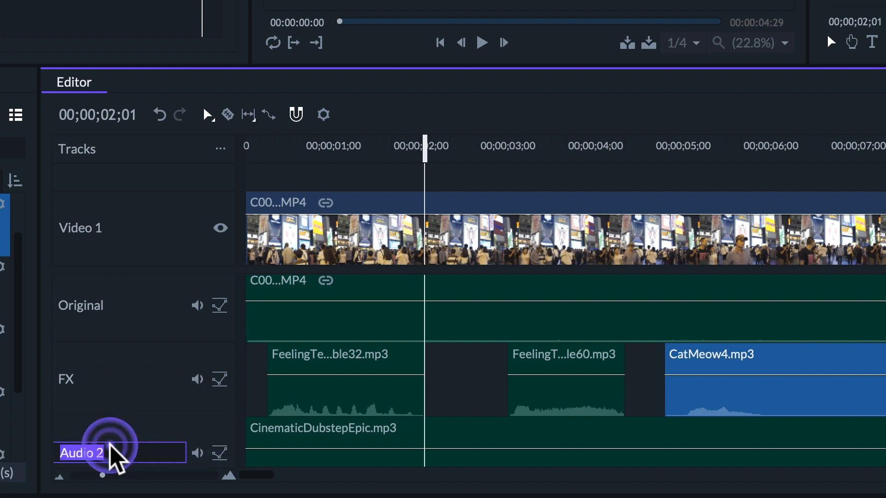
text(Music)
key(Return)
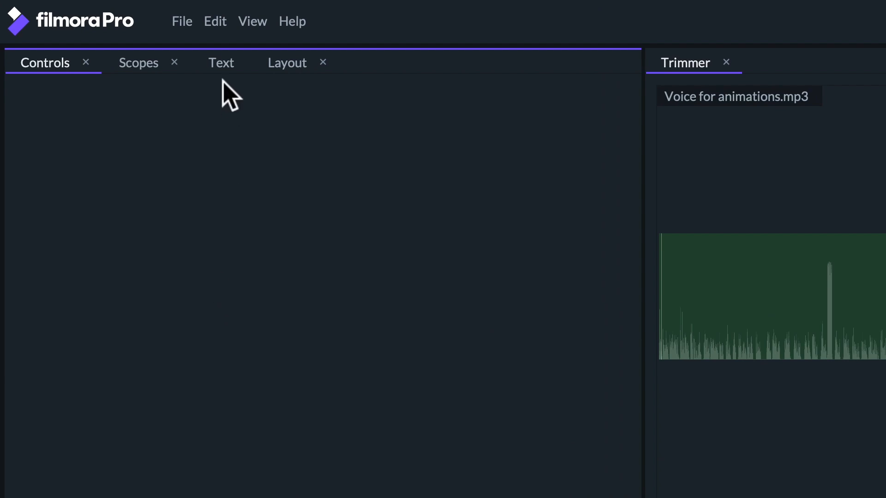
Switch the layout to the Audio workspace
click(257, 23)
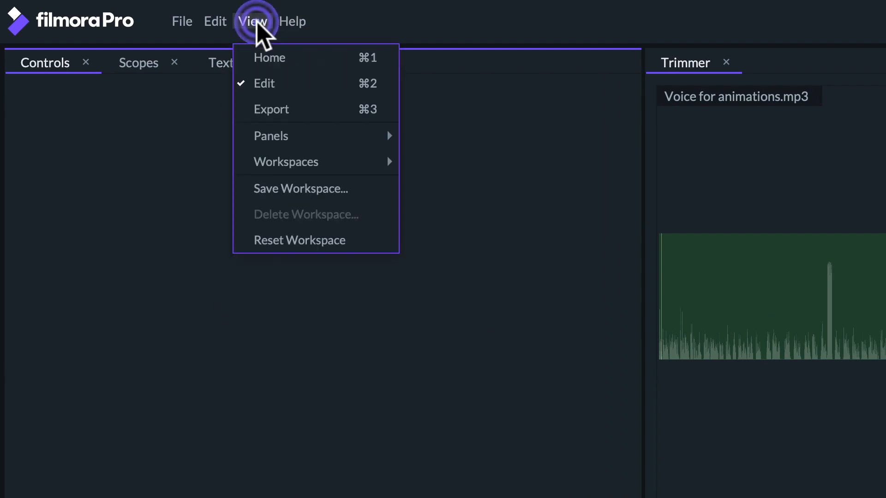
mouse_move(316, 167)
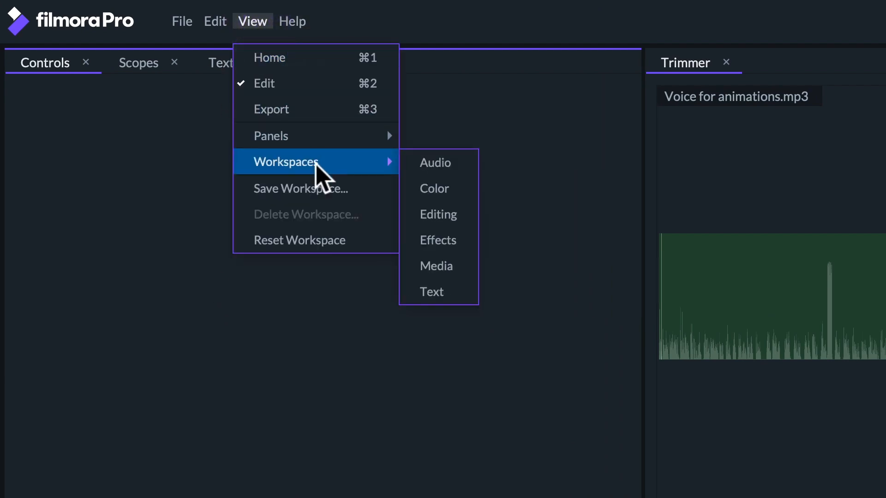
click(431, 163)
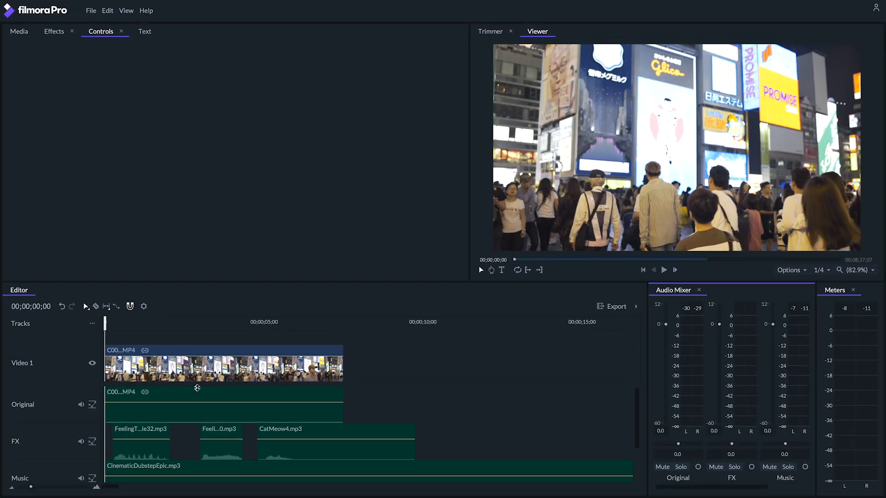
Lower the Level property of the second sound effect clip on the FX track to -41.2 dB
click(149, 447)
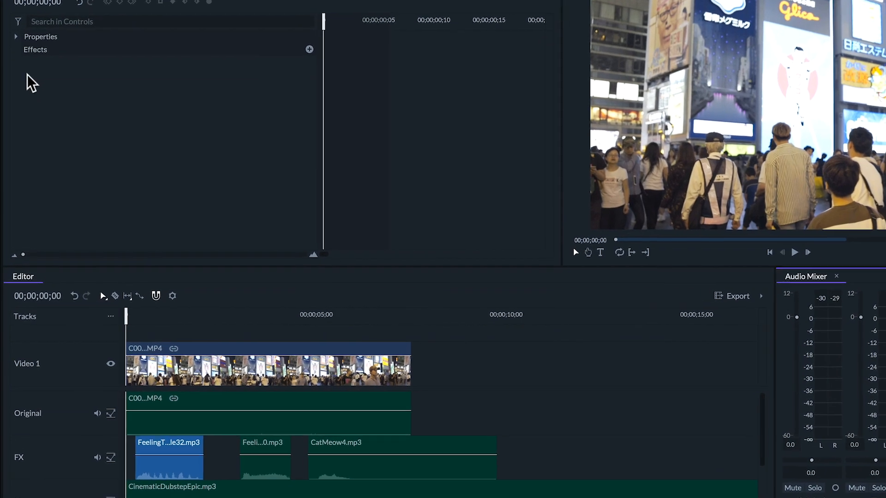
click(248, 463)
click(15, 36)
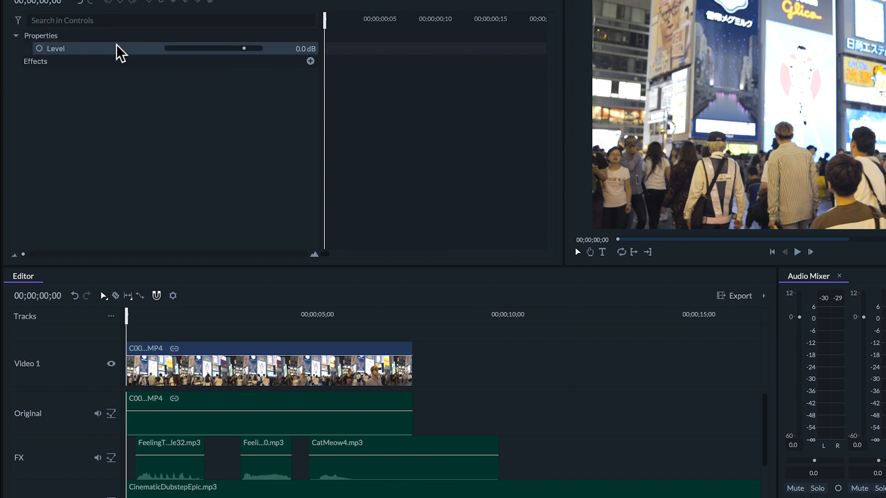
drag(244, 48, 193, 50)
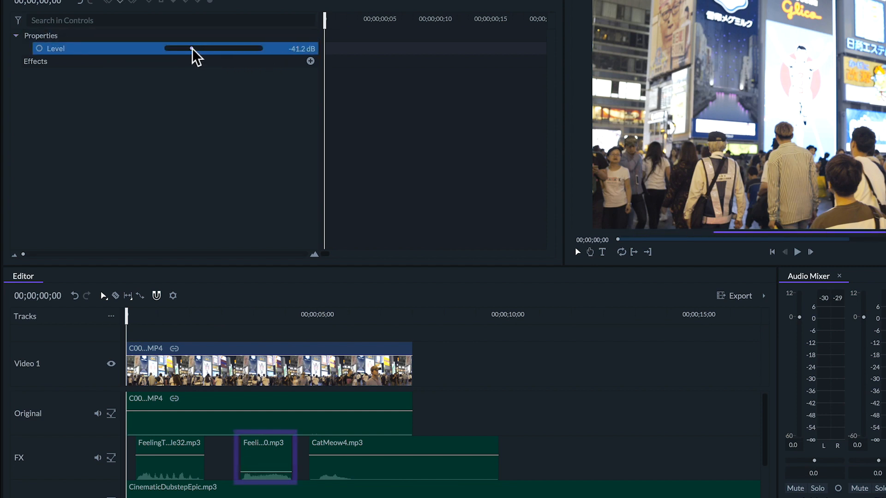
Adjust the volume levels of the clips on the FX and Music tracks
drag(248, 54, 212, 51)
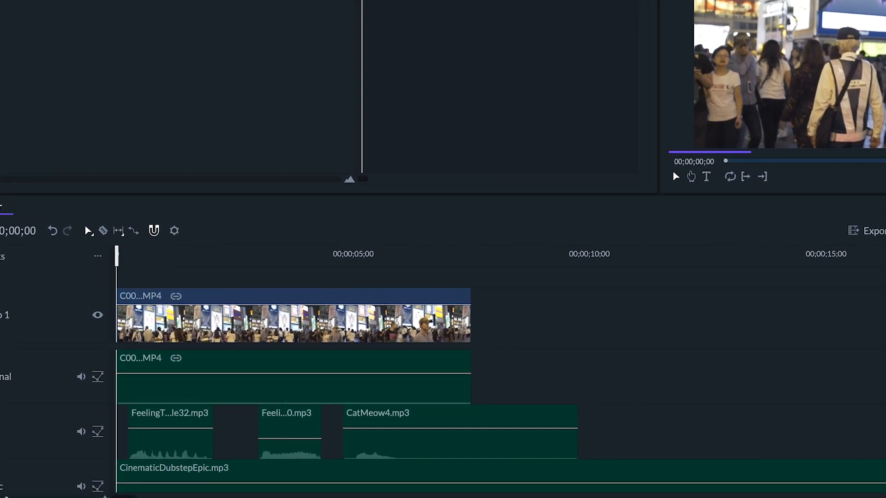
drag(276, 439, 280, 417)
drag(319, 365, 322, 402)
drag(429, 380, 435, 385)
drag(198, 380, 198, 365)
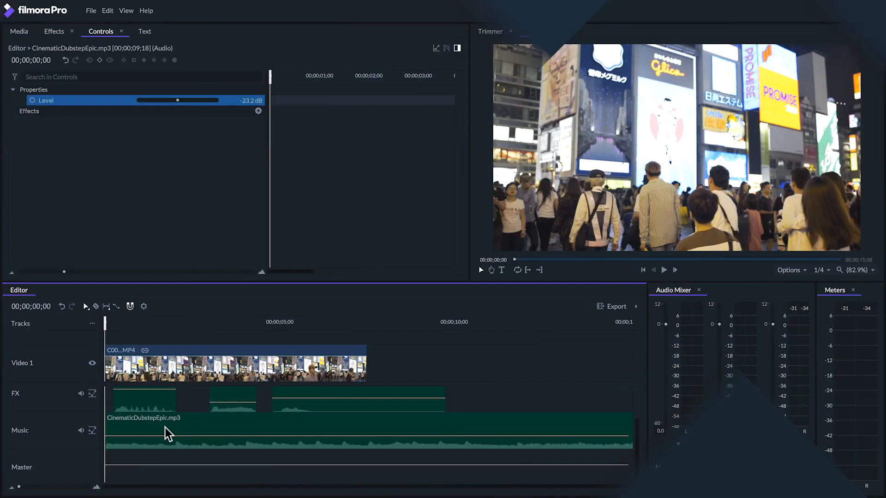
Set the Level of CinematicDubstepEpic.mp3 on the Music track to -49.2 dB
click(166, 432)
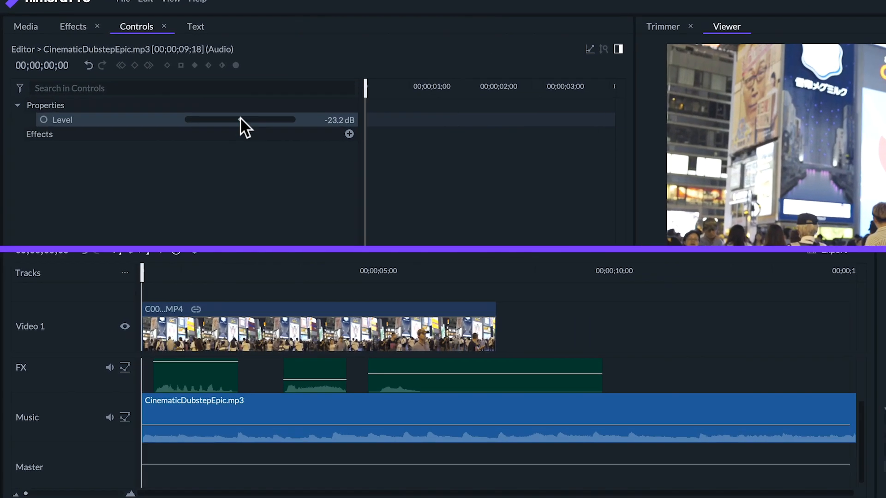
drag(177, 100, 148, 99)
drag(298, 152, 296, 154)
Add a Level keyframe to the music clip at 00;00;00;06
key(space)
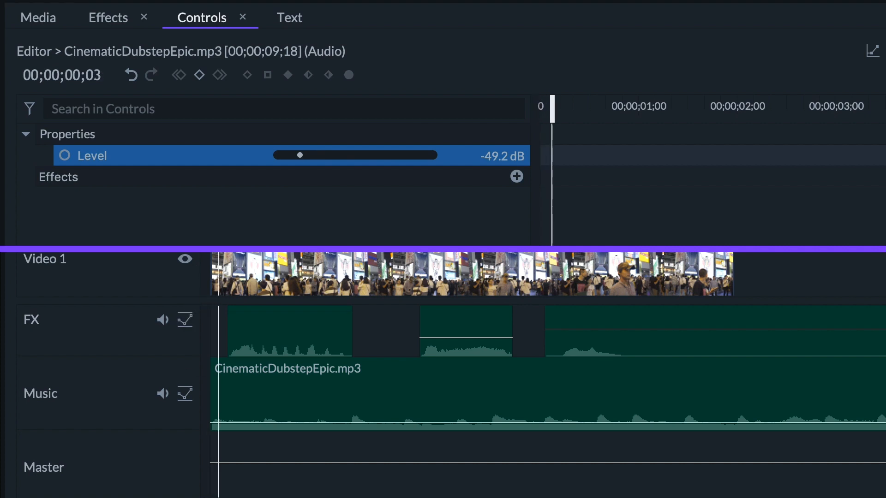
key(Right)
key(Right)
key(Right)
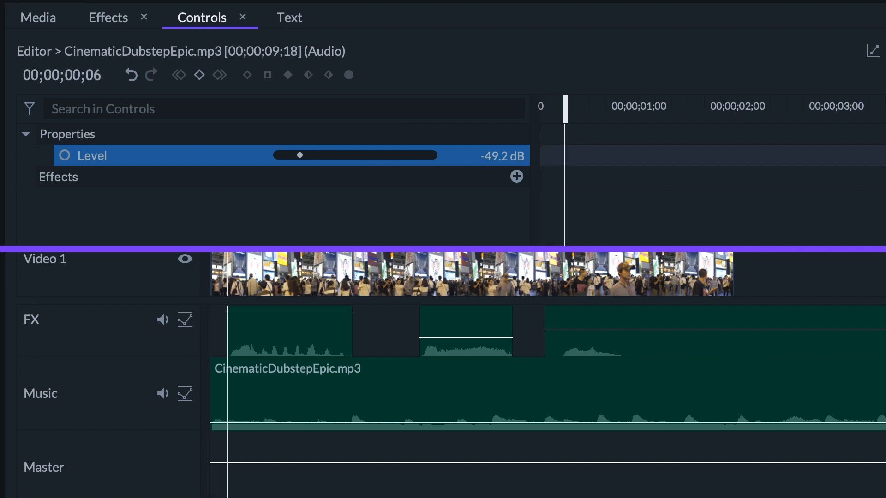
click(64, 156)
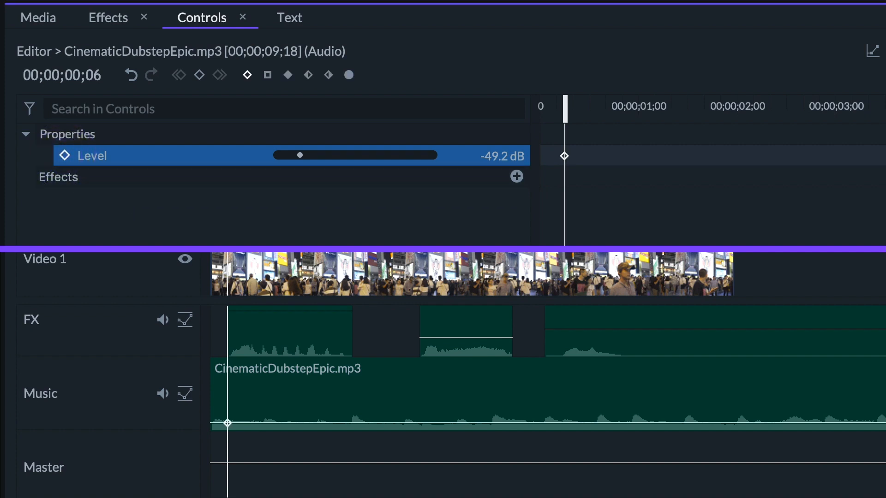
Keyframe the music clip's Level at -6.7 dB at 00;00;01;13 and play back the fade-in from the start
drag(227, 252, 317, 252)
drag(300, 155, 391, 156)
drag(221, 251, 213, 252)
key(space)
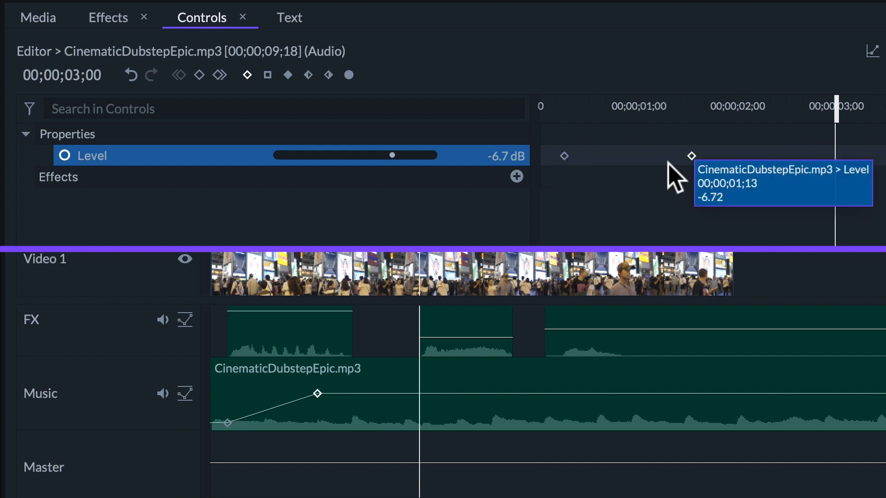
Move the music clip's first keyframe to just before 00;00;01;00 and the second past 00;00;02;00 at a level of 1.2 dB
drag(692, 156, 752, 156)
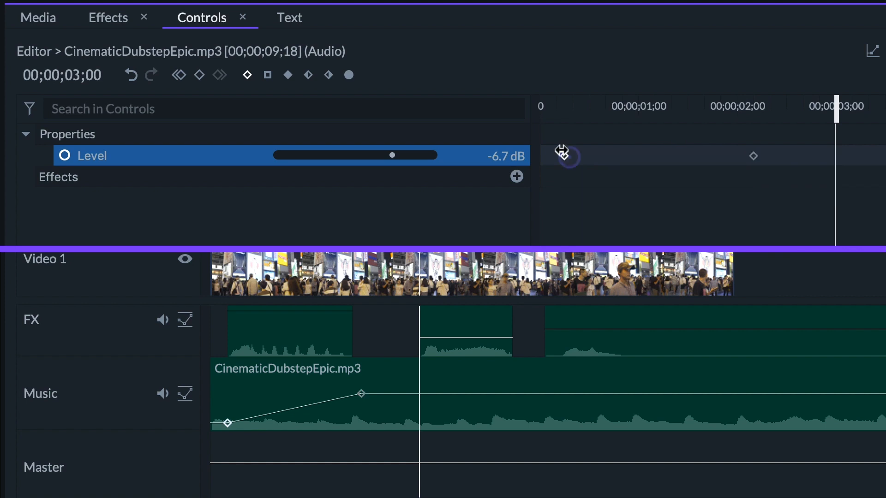
drag(564, 156, 623, 155)
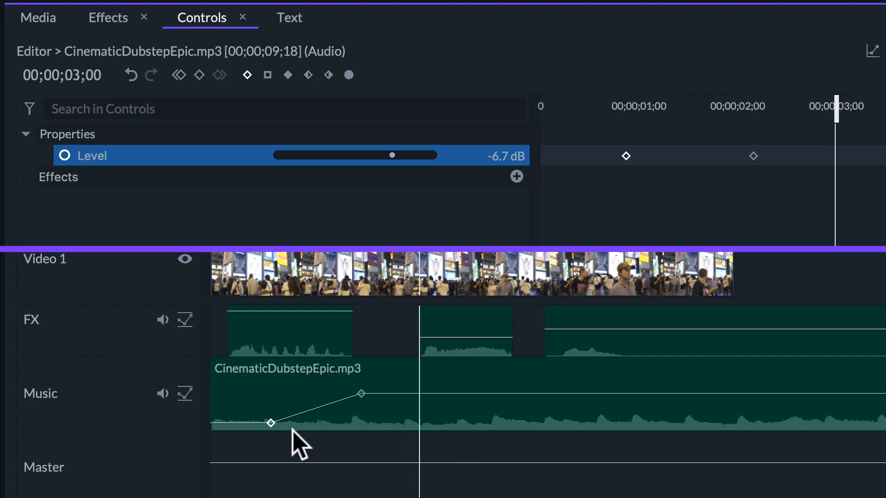
mouse_move(354, 389)
mouse_down()
mouse_move(401, 389)
mouse_move(361, 386)
mouse_move(360, 405)
mouse_move(361, 383)
mouse_up()
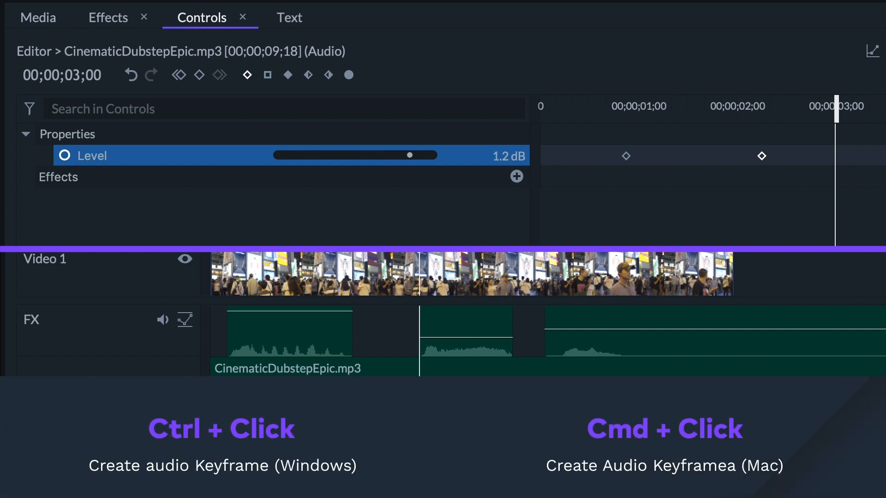
Add two volume keyframes to the music clip just after 00;00;03;00, dipping the level and raising it again
ctrl+click(428, 389)
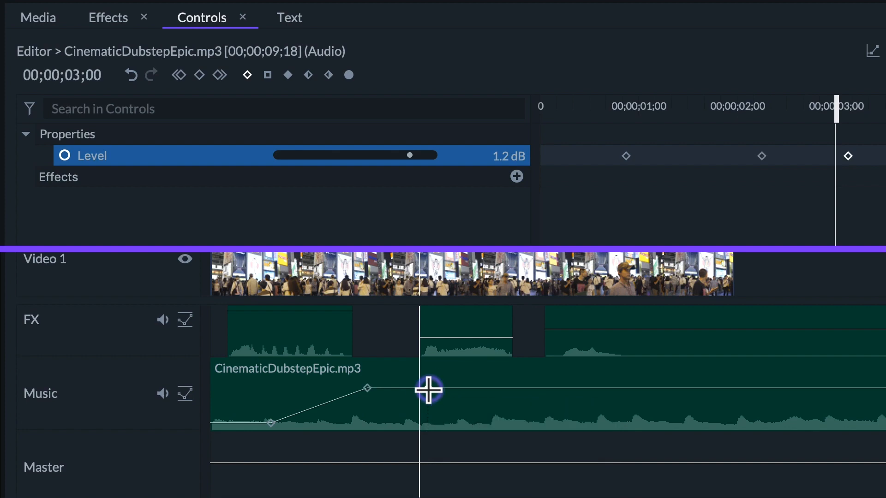
drag(422, 388, 461, 356)
ctrl+click(448, 410)
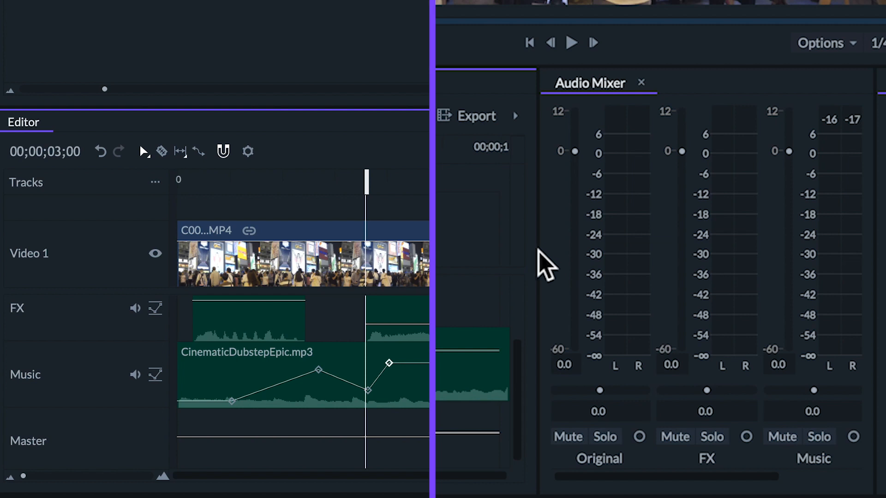
Widen the Audio Mixer to show every channel and lower the Master fader to -1.0 dB after trying the Music and FX faders
drag(530, 244, 431, 243)
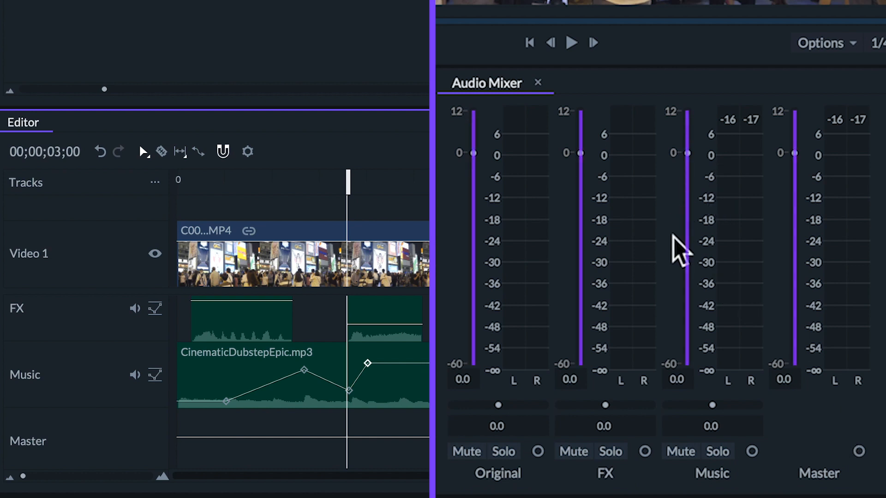
mouse_move(687, 153)
mouse_down()
mouse_move(689, 210)
mouse_move(689, 148)
mouse_up()
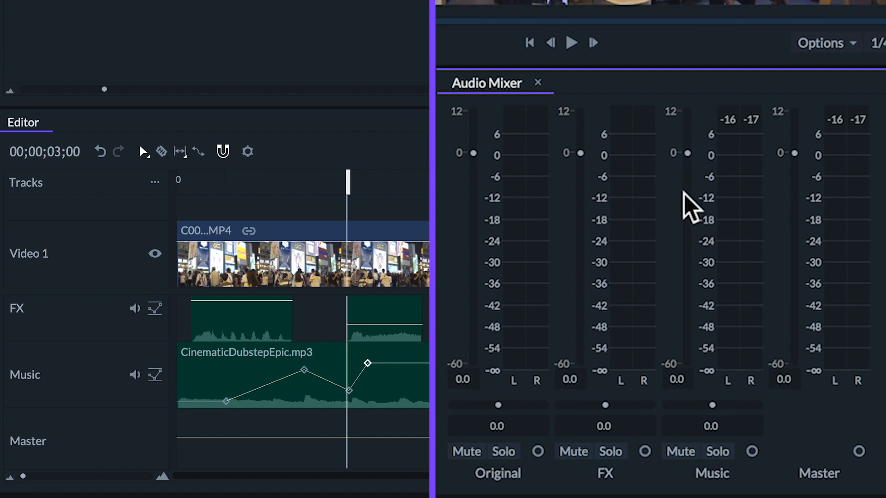
mouse_move(580, 153)
mouse_down()
mouse_move(579, 195)
mouse_move(585, 149)
mouse_up()
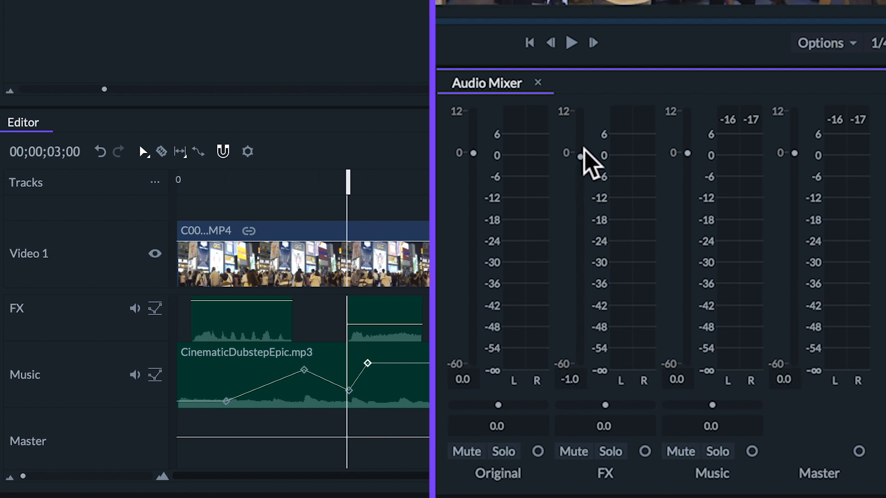
mouse_move(795, 153)
mouse_down()
mouse_move(802, 311)
mouse_move(805, 160)
mouse_up()
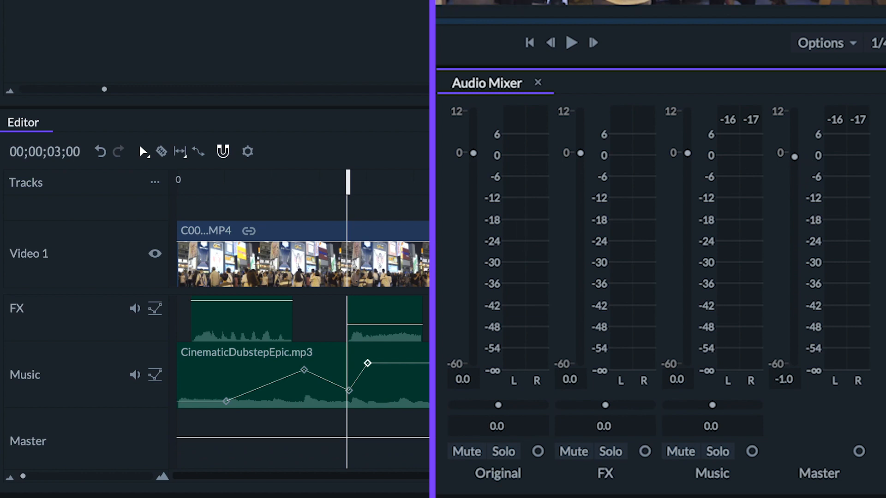
Show the track envelope for the FX track and lower its overall level to -9.0 dB
scroll(252, 334, up, 2)
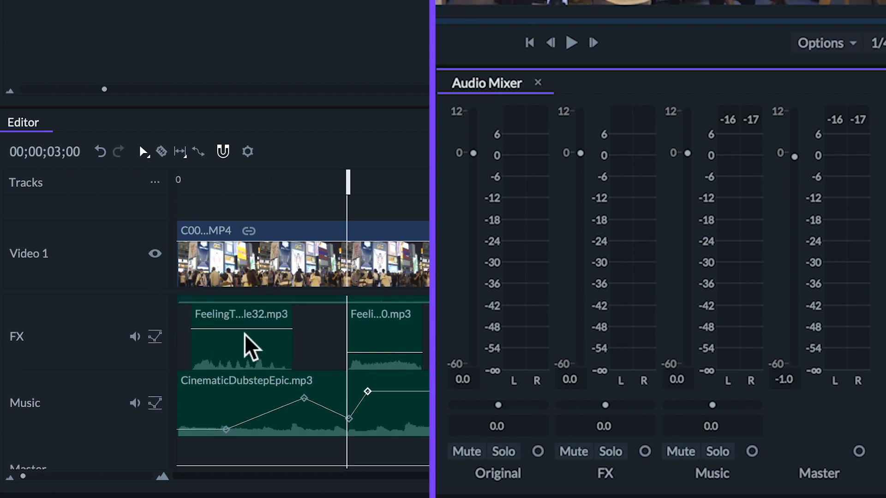
click(151, 343)
drag(414, 328, 419, 335)
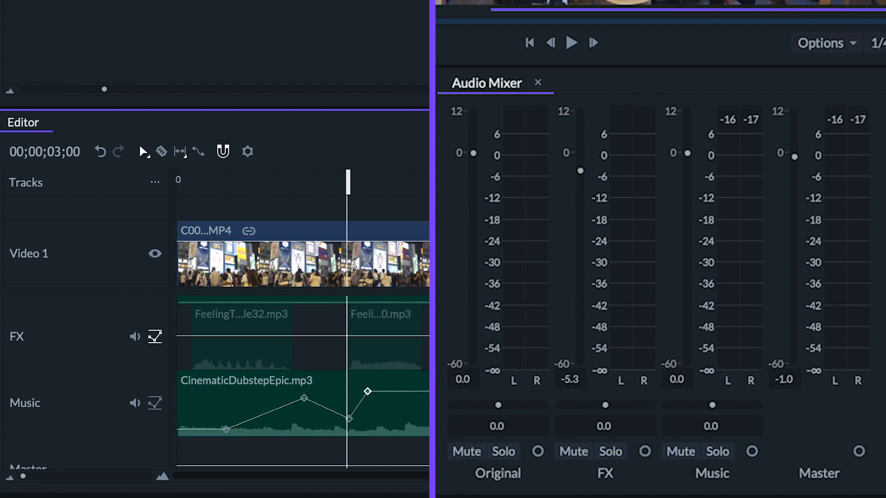
drag(581, 172, 611, 188)
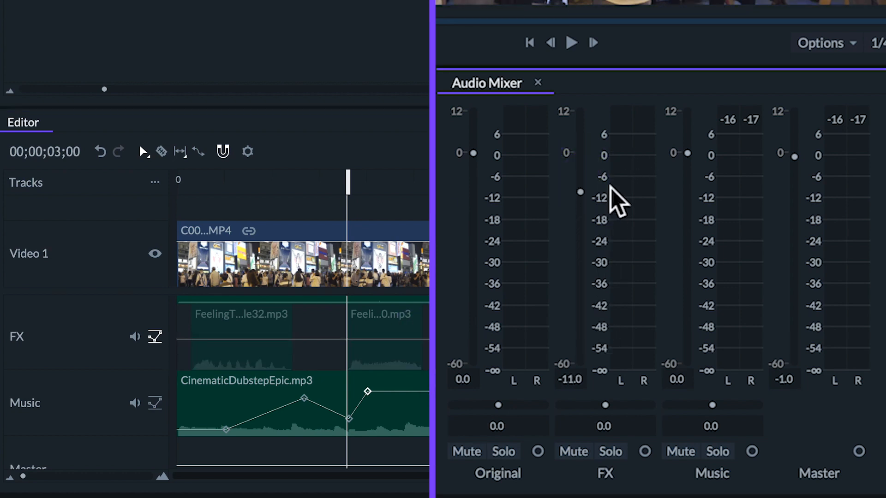
drag(580, 190, 580, 185)
Set the FX channel's pan to 10.0, and mute and unmute the channel
mouse_move(606, 406)
mouse_down()
mouse_move(640, 406)
mouse_move(560, 411)
mouse_move(610, 405)
mouse_up()
click(573, 452)
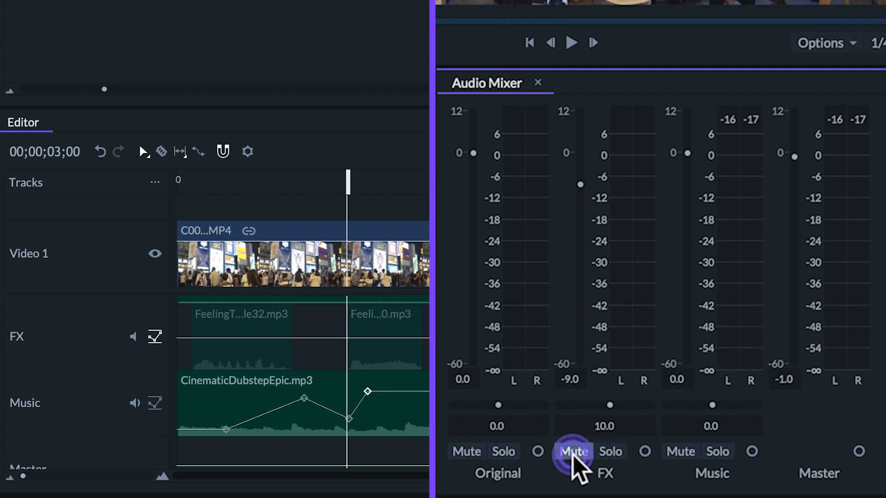
click(575, 454)
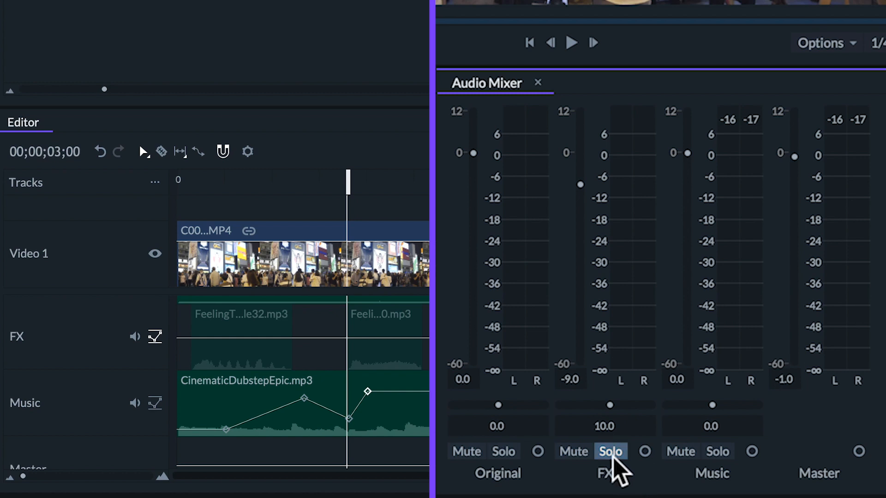
Try keyframing the FX channel from 00;00;03;00 to 00;00;04;04 with its level lowered to -12.0 dB, and turn the keyframing off
click(644, 451)
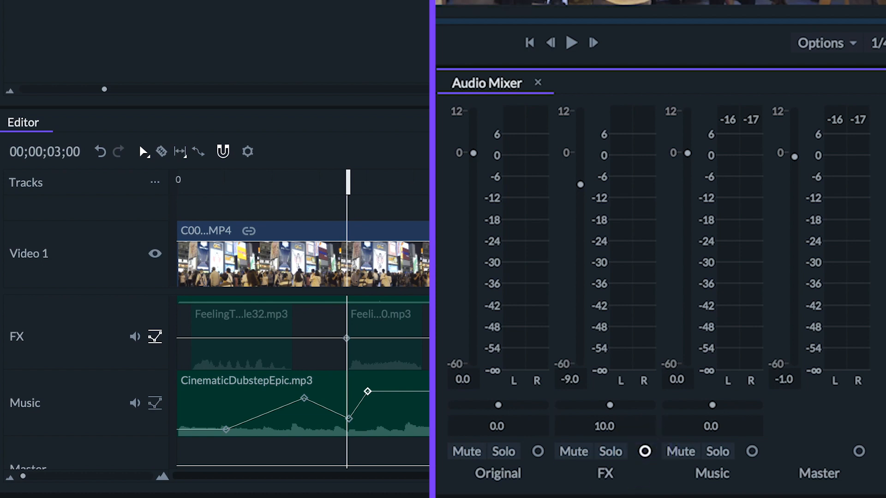
click(413, 184)
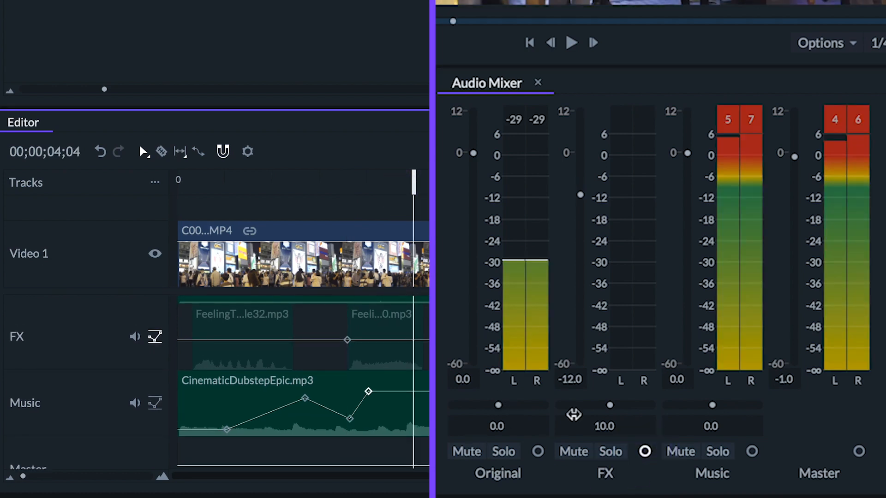
click(644, 452)
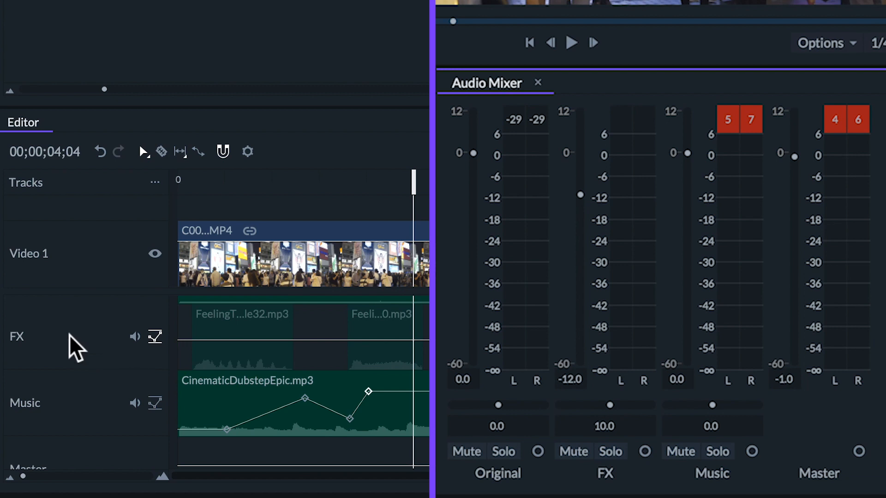
Insert a new audio track below FX and widen the Audio Mixer to show all its channels
right_click(39, 335)
click(56, 339)
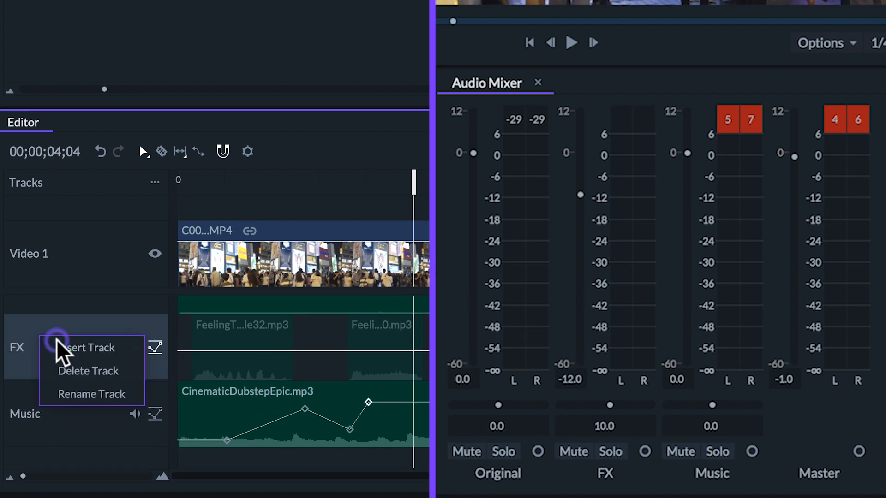
drag(426, 263, 283, 259)
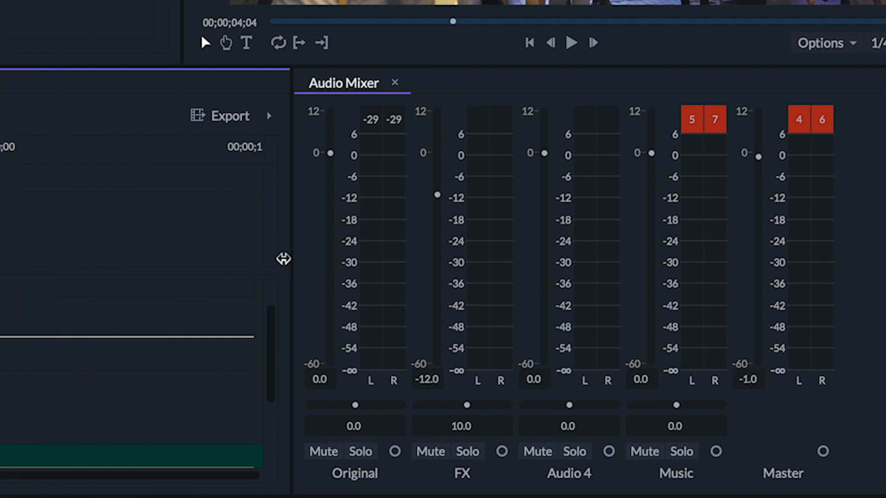